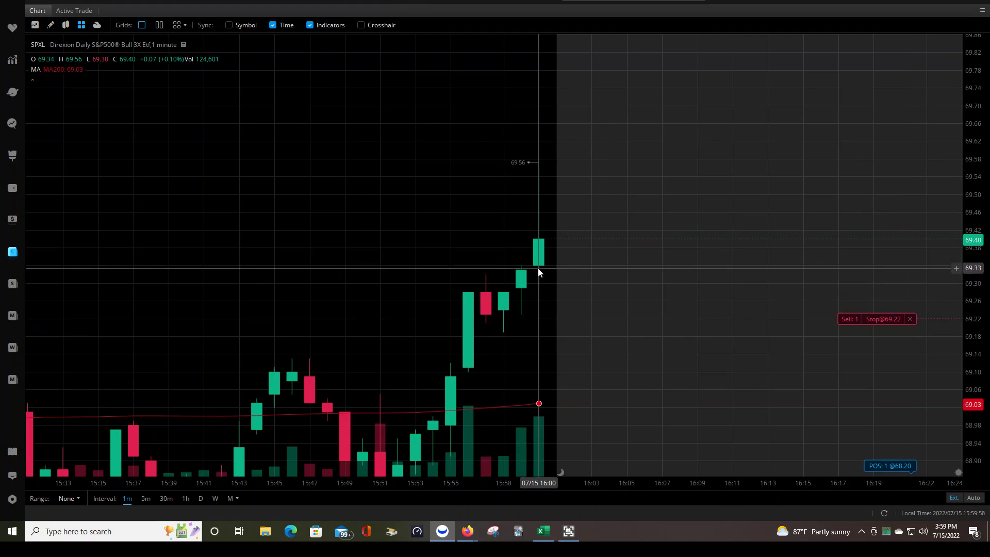
Raise the SPXL sell stop order to 69.24 and try to cancel the order.
{"action": "left_click_drag", "start_coordinate": [855, 320], "coordinate": [855, 311]}
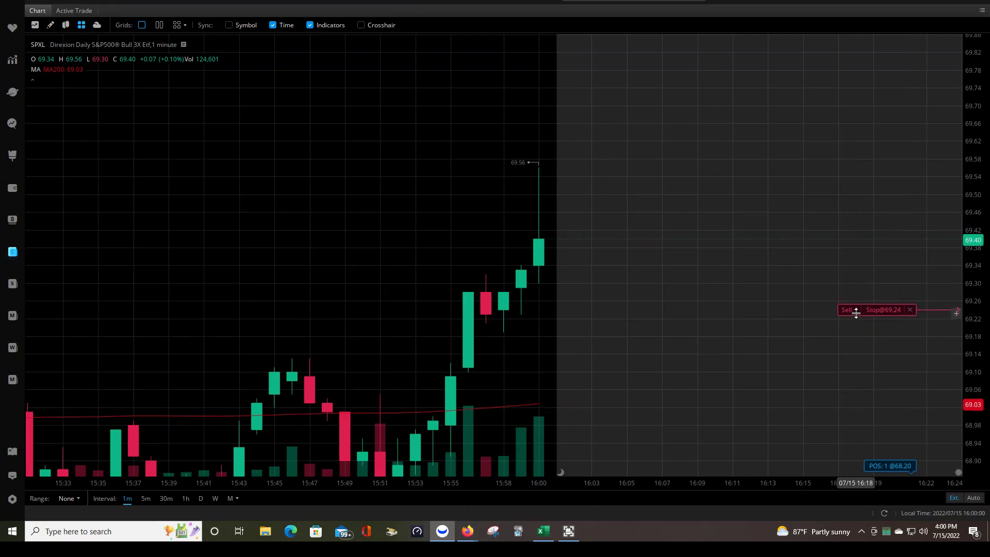
{"action": "left_click", "coordinate": [910, 310]}
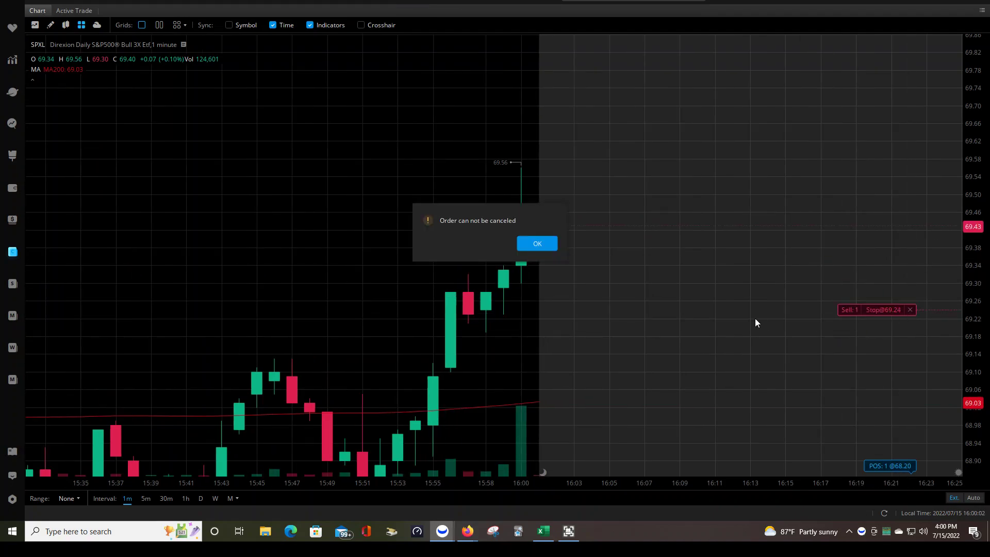
{"action": "left_click", "coordinate": [533, 246]}
{"action": "left_click", "coordinate": [589, 252]}
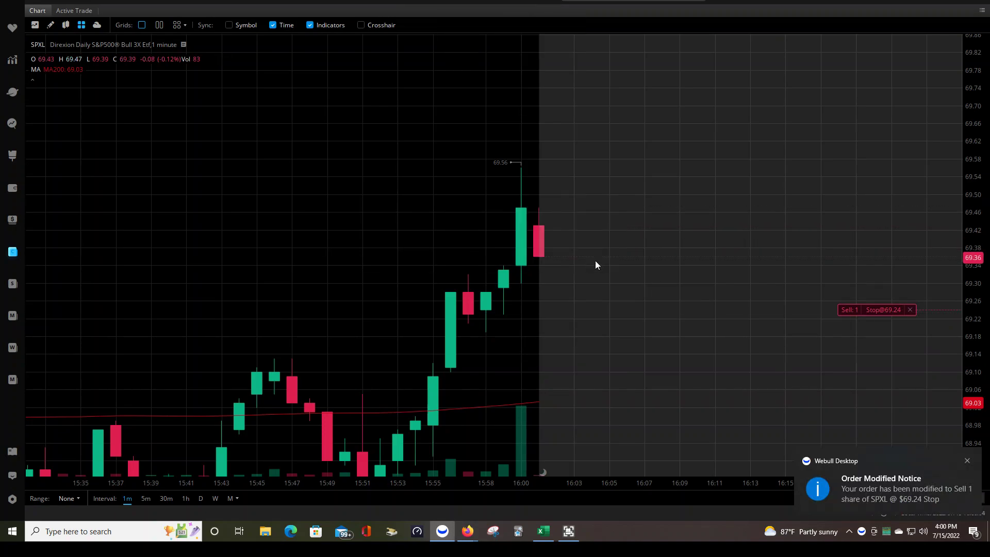
Cancel the SPXL sell stop order at 69.24 and dismiss the order notifications.
{"action": "left_click", "coordinate": [910, 309]}
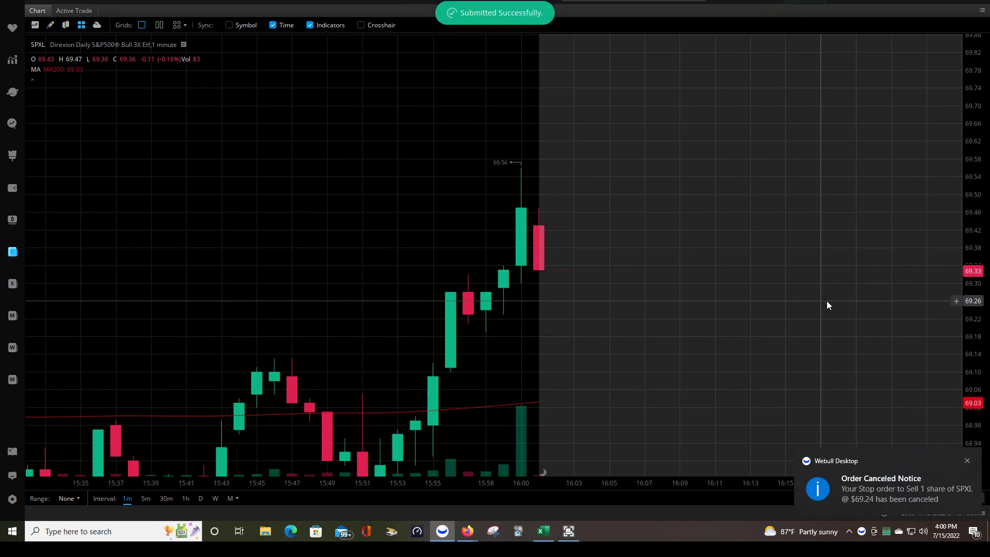
{"action": "left_click", "coordinate": [968, 461]}
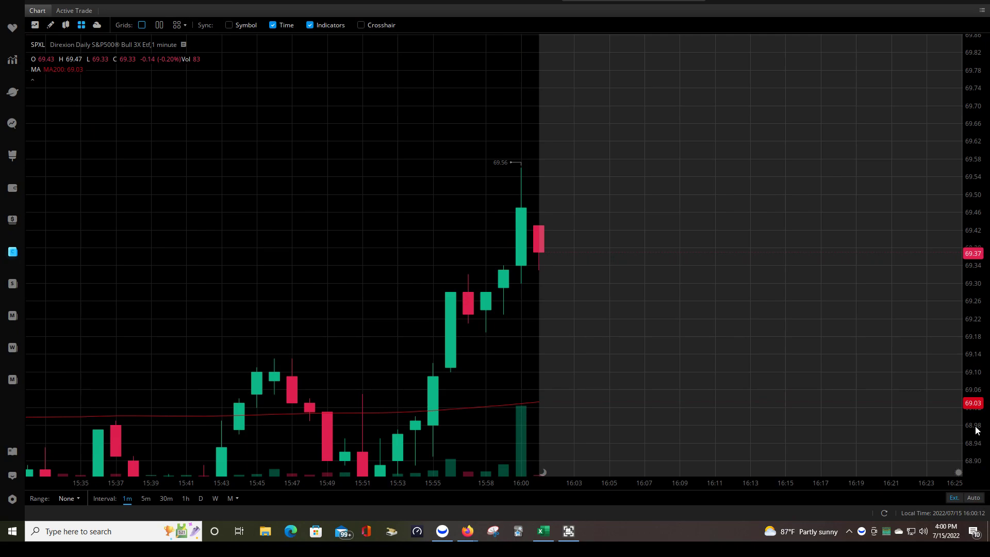
{"action": "scroll", "coordinate": [854, 354], "scroll_direction": "down", "scroll_amount": 1}
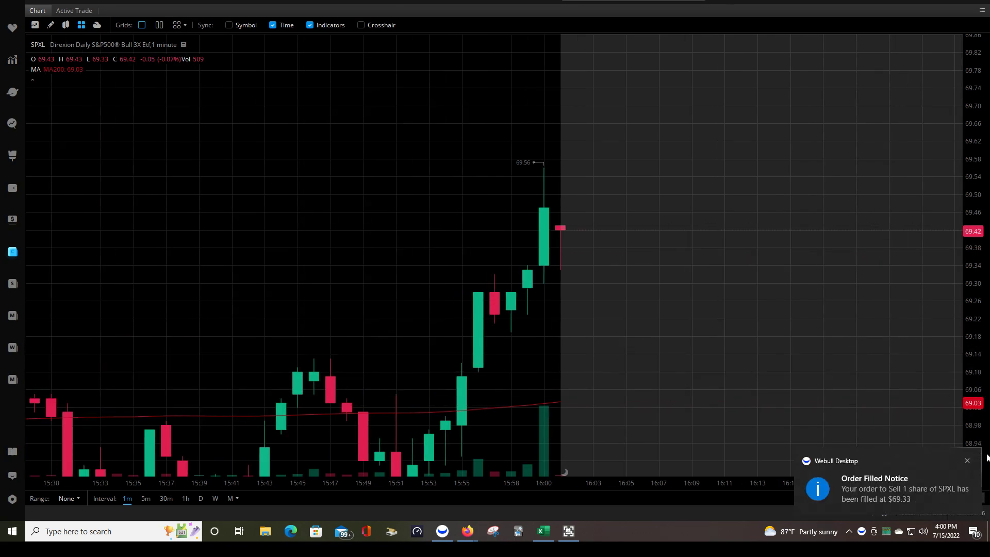
{"action": "left_click", "coordinate": [971, 462]}
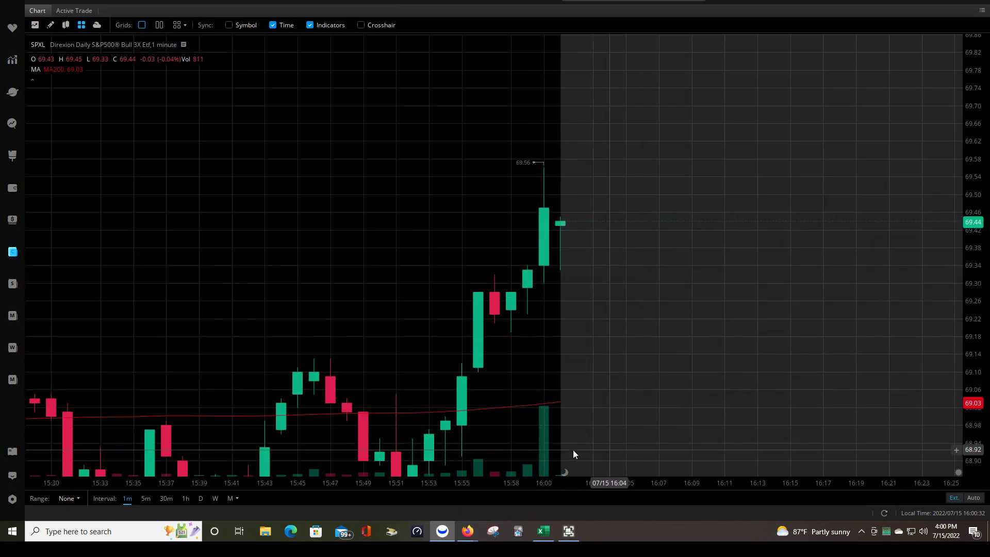
Switch to the Excel Trade Tracker and enter 69.33 as the 7/15/2022 exit price in F63, checking it against the Webull chart.
{"action": "left_click", "coordinate": [547, 531]}
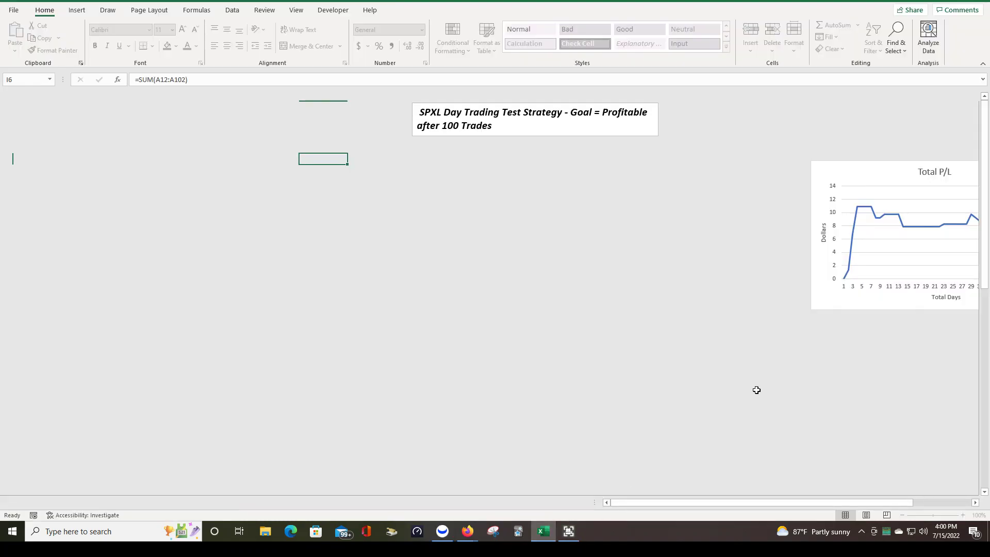
{"action": "left_click_drag", "start_coordinate": [988, 129], "coordinate": [988, 311]}
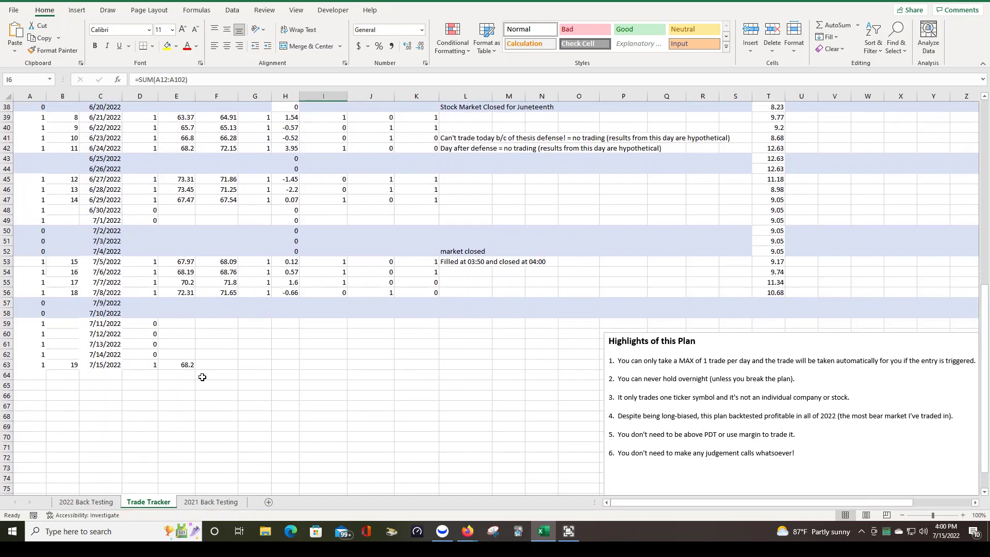
{"action": "left_click", "coordinate": [219, 365]}
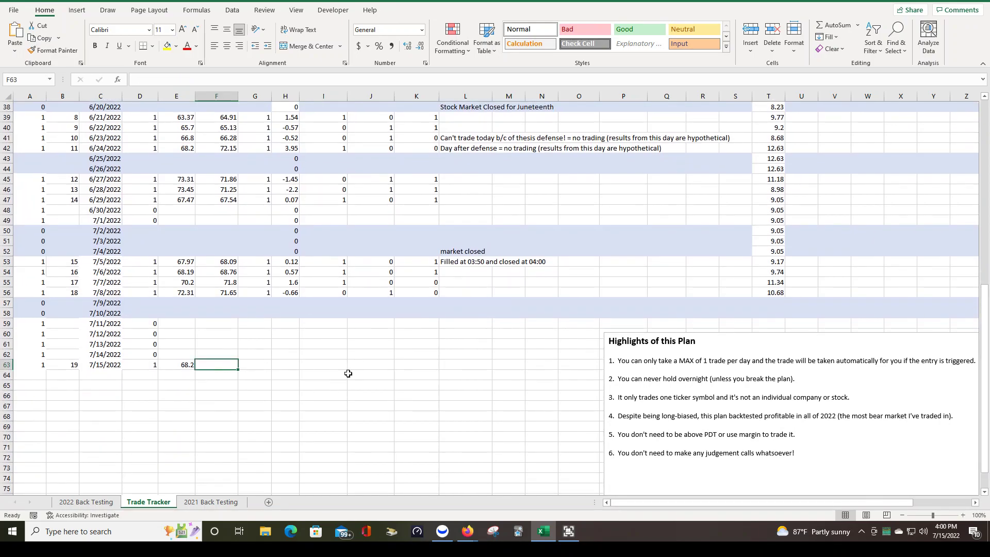
{"action": "type", "text": "69.33"}
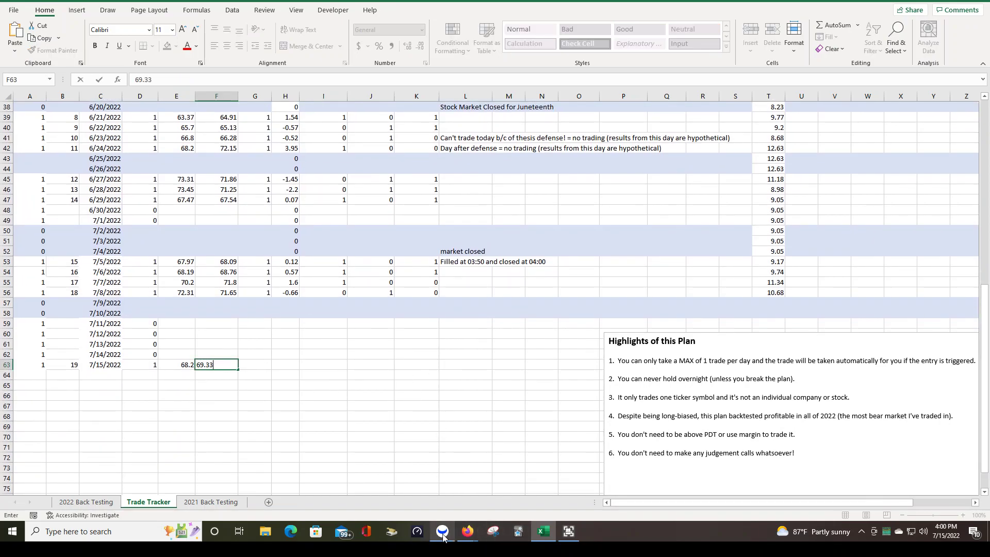
{"action": "left_click", "coordinate": [442, 531]}
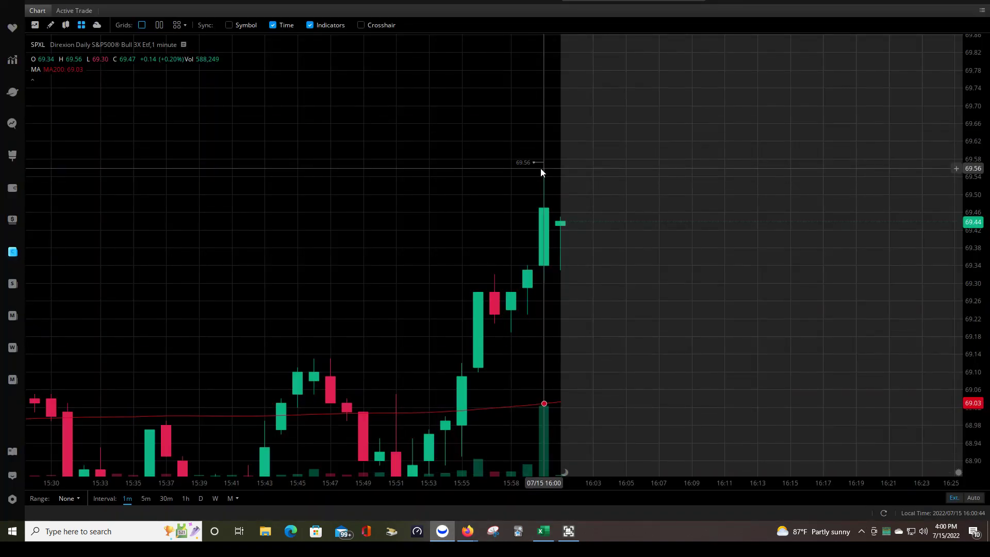
{"action": "key", "text": "alt+Tab"}
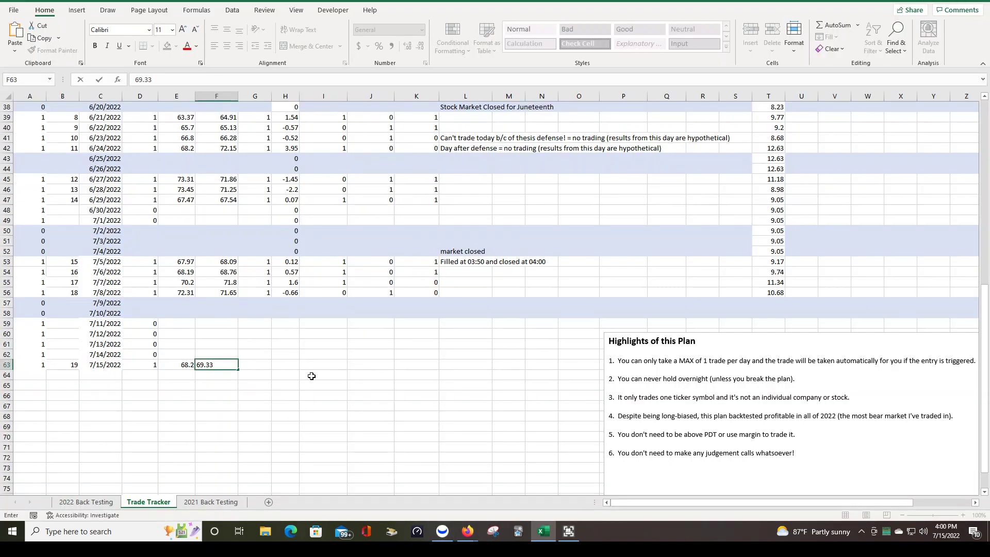
Enter a share size of 1 for the 7/15/2022 trade in G63.
{"action": "left_click", "coordinate": [252, 363]}
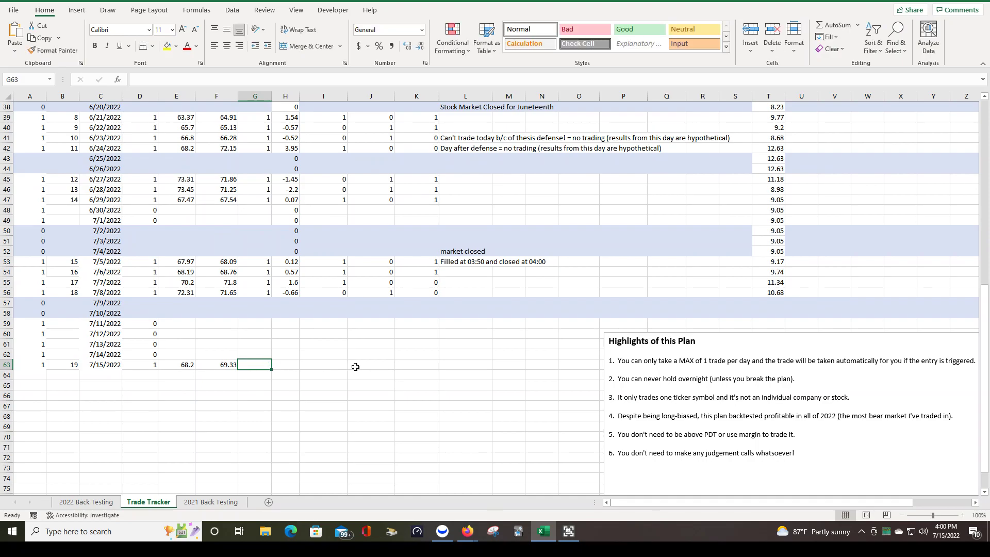
{"action": "type", "text": "1"}
{"action": "key", "text": "Return"}
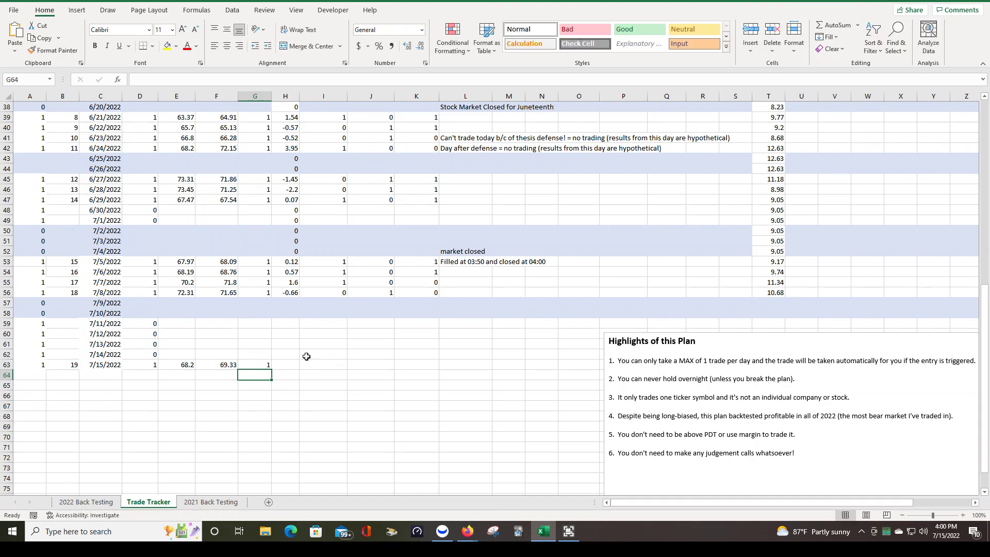
Fill the P/L formula from H56 down to H63 so it covers the 7/15/2022 trade.
{"action": "left_click", "coordinate": [282, 361]}
{"action": "scroll", "coordinate": [289, 362], "scroll_direction": "up", "scroll_amount": 12}
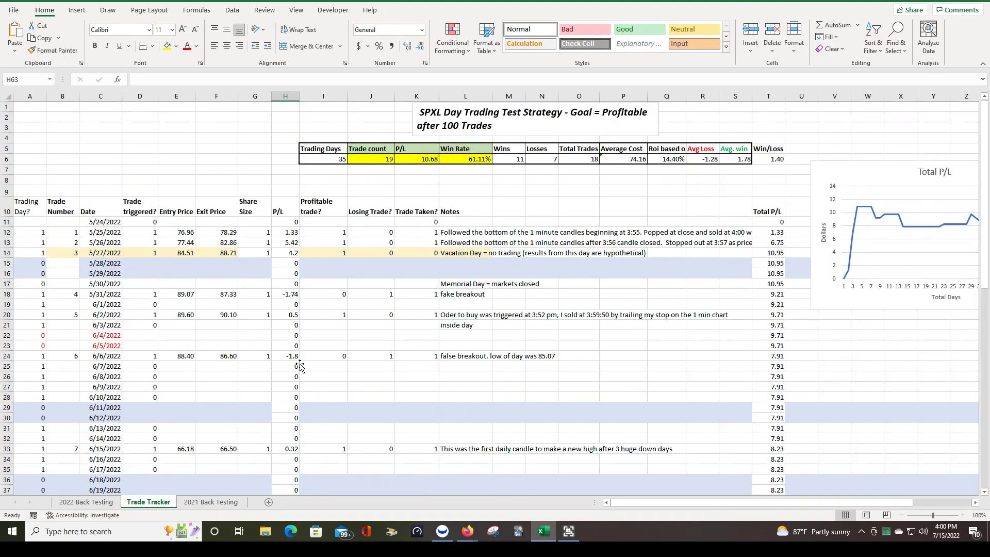
{"action": "scroll", "coordinate": [305, 363], "scroll_direction": "down", "scroll_amount": 13}
{"action": "left_click", "coordinate": [293, 263]}
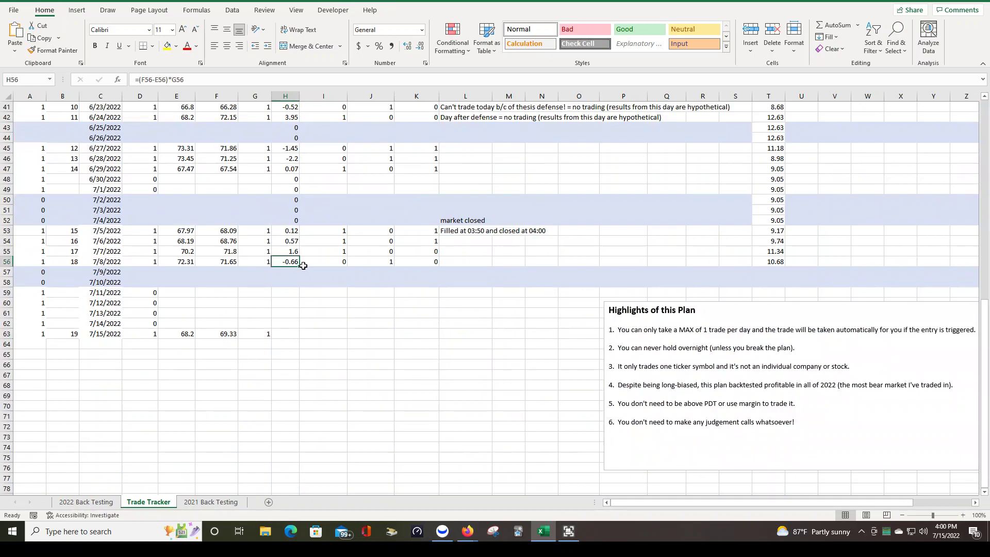
{"action": "left_click_drag", "start_coordinate": [301, 266], "coordinate": [299, 337]}
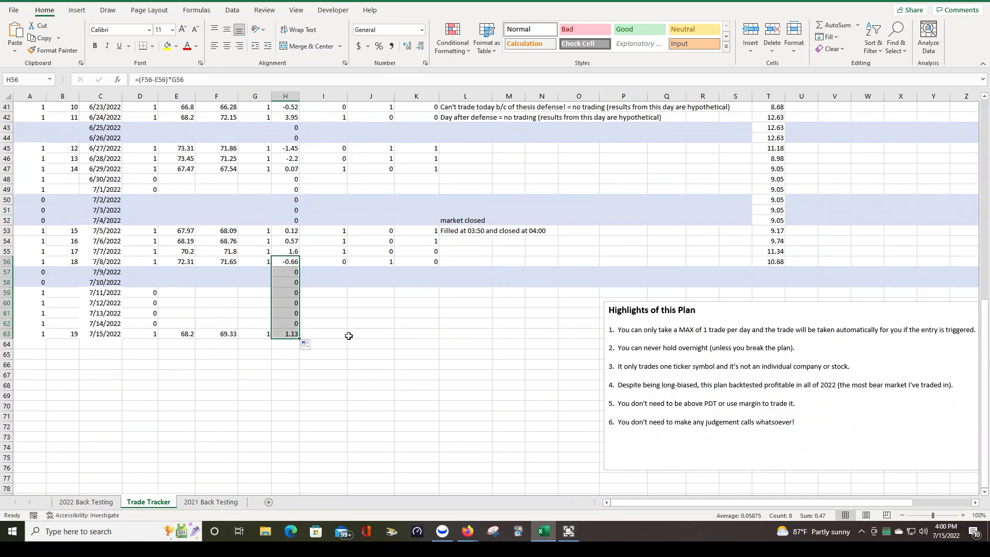
Record the 7/15/2022 trade as profitable by entering 1 for Profitable trade in I63 and 0 for Losing Trade in J63.
{"action": "left_click", "coordinate": [357, 336]}
{"action": "left_click", "coordinate": [331, 334]}
{"action": "scroll", "coordinate": [347, 331], "scroll_direction": "up", "scroll_amount": 13}
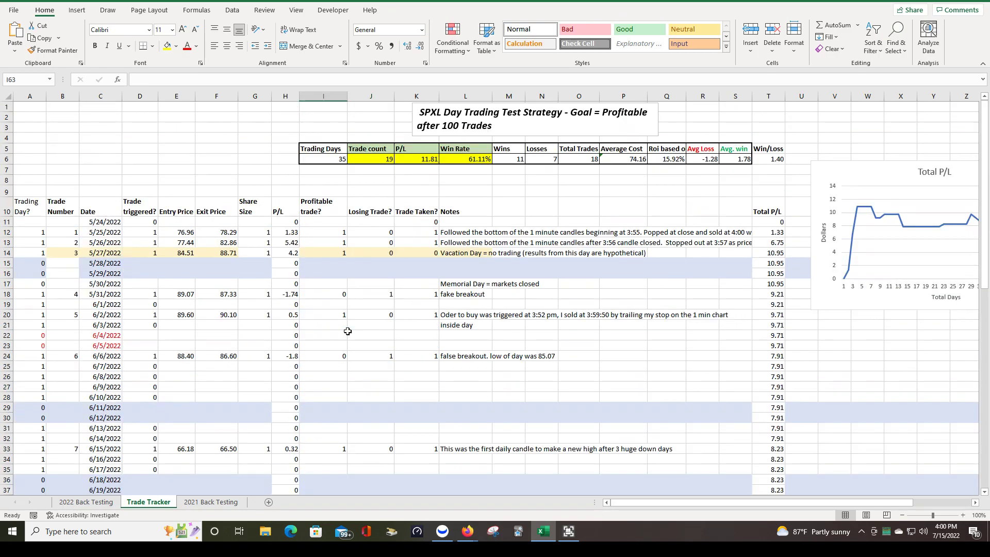
{"action": "scroll", "coordinate": [348, 331], "scroll_direction": "down", "scroll_amount": 10}
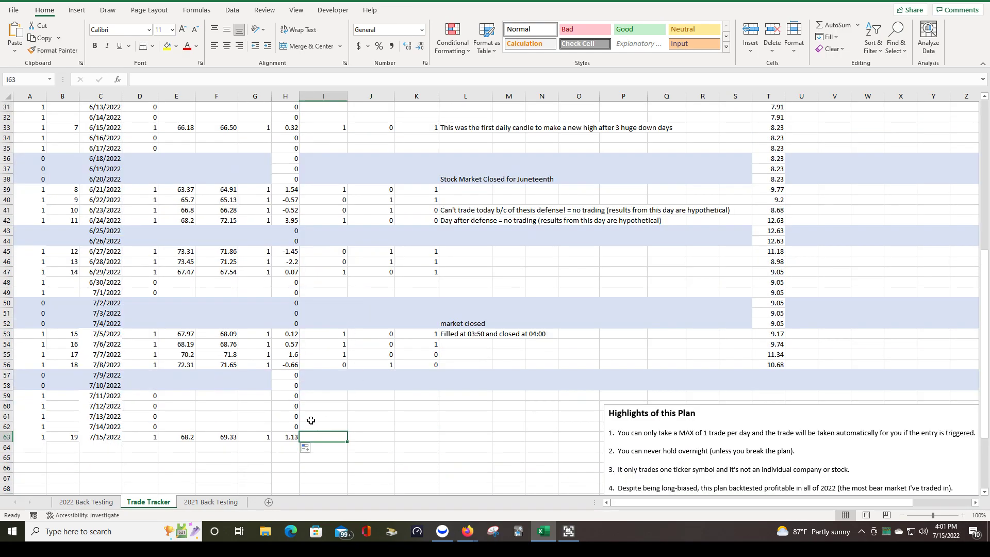
{"action": "type", "text": "1"}
{"action": "left_click", "coordinate": [363, 437]}
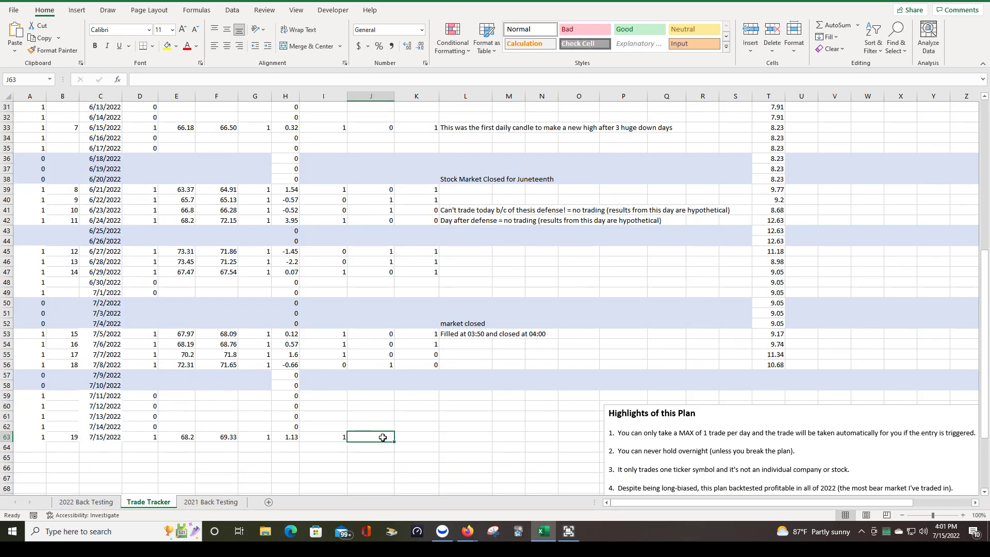
{"action": "type", "text": "0"}
Enter 1 for Trade Taken in K63 on the 7/15/2022 row.
{"action": "left_click", "coordinate": [432, 431]}
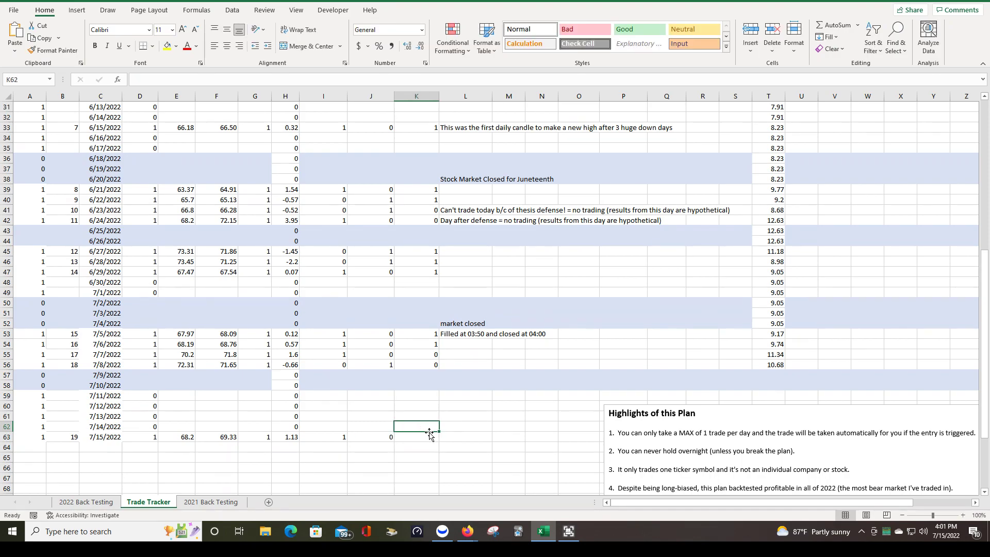
{"action": "scroll", "coordinate": [433, 436], "scroll_direction": "up", "scroll_amount": 10}
{"action": "scroll", "coordinate": [432, 435], "scroll_direction": "down", "scroll_amount": 10}
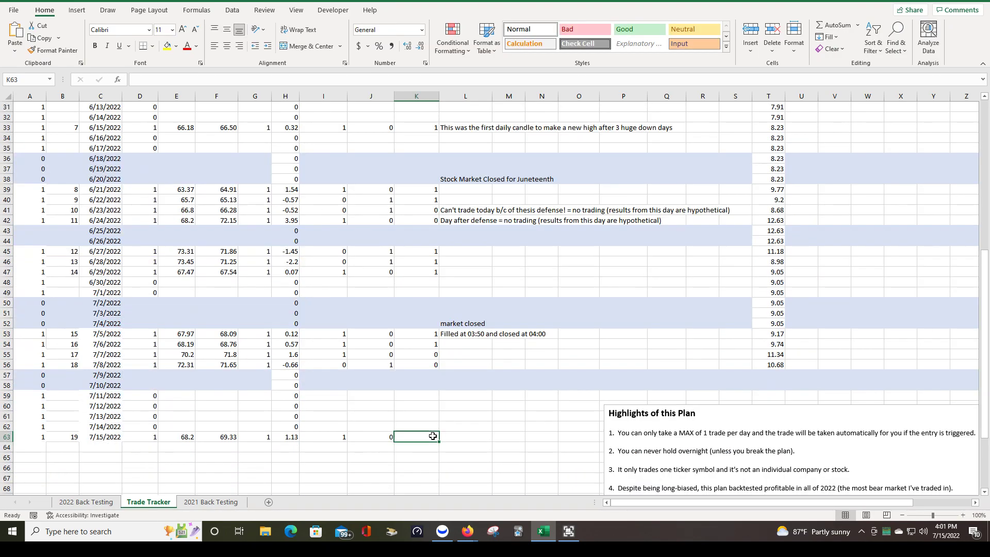
{"action": "type", "text": "1"}
{"action": "left_click", "coordinate": [465, 436]}
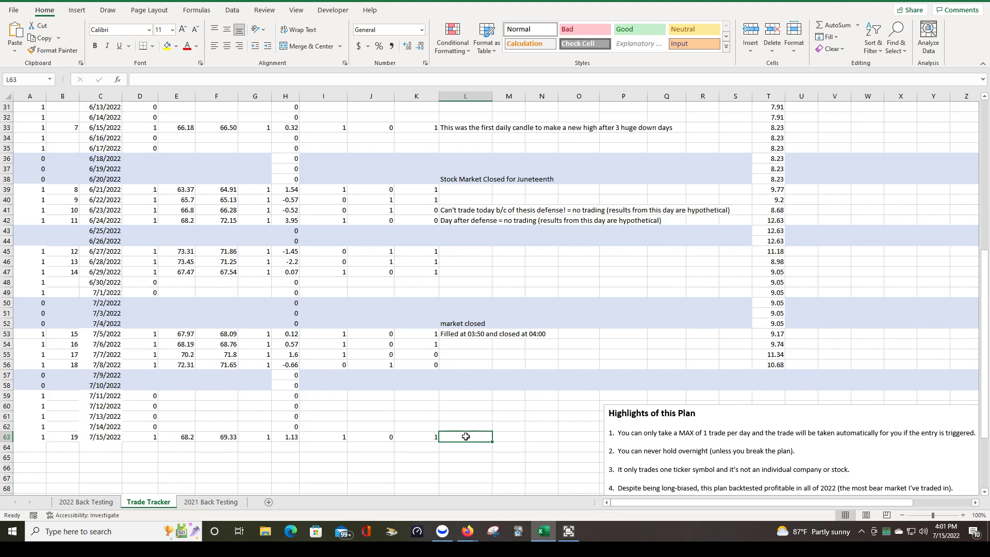
Review the summary row's trade count, P/L, win rate, wins, losses and total trades.
{"action": "scroll", "coordinate": [593, 397], "scroll_direction": "up", "scroll_amount": 10}
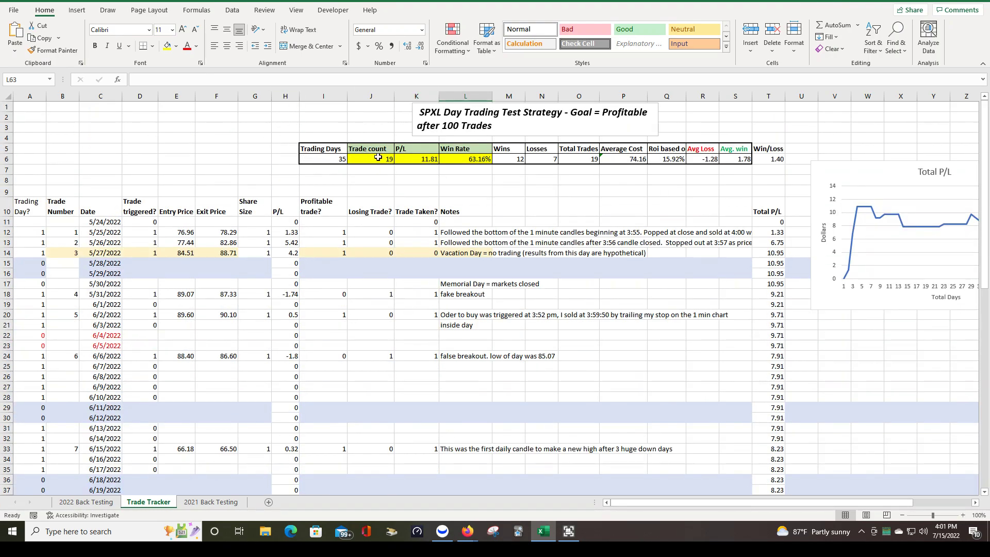
{"action": "left_click", "coordinate": [422, 160]}
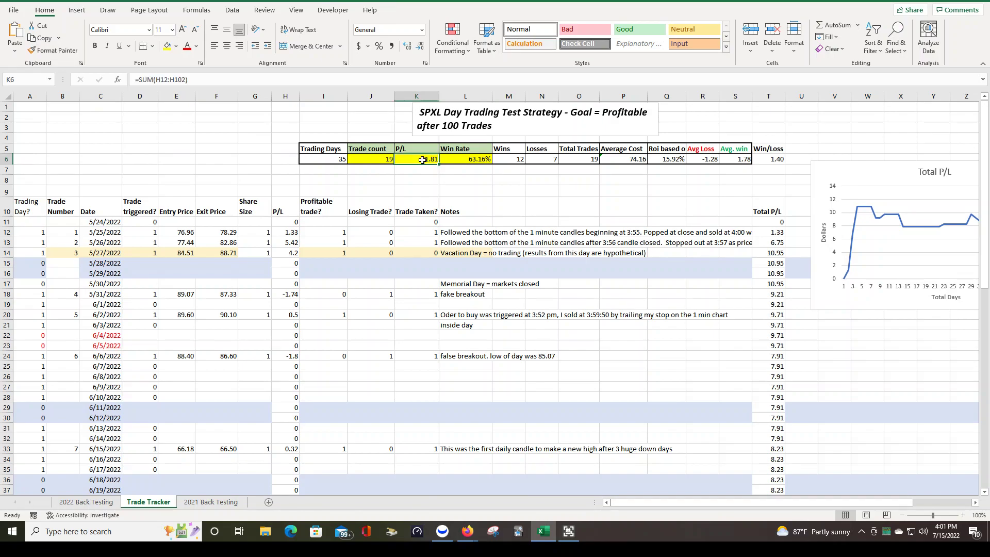
{"action": "left_click", "coordinate": [464, 160]}
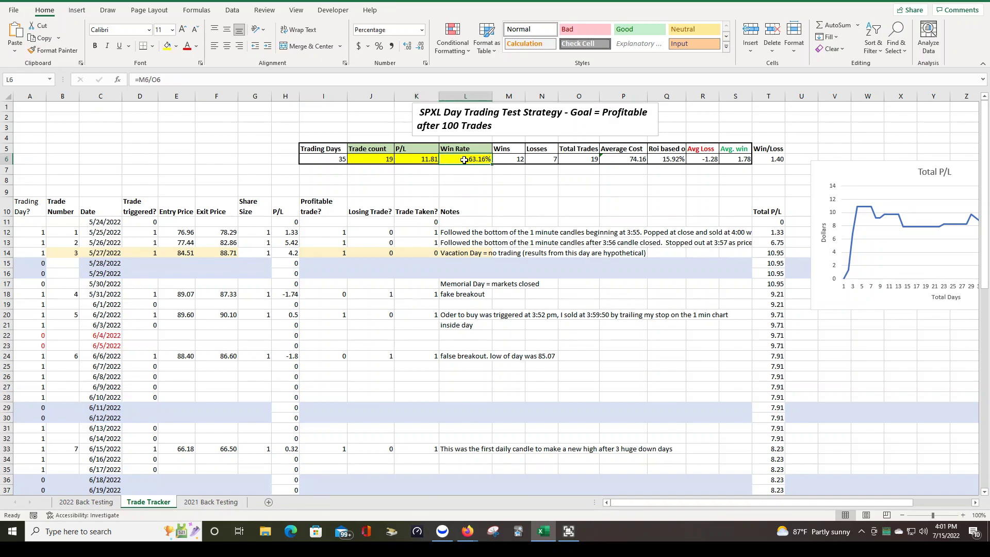
{"action": "left_click", "coordinate": [510, 161]}
{"action": "left_click", "coordinate": [538, 160]}
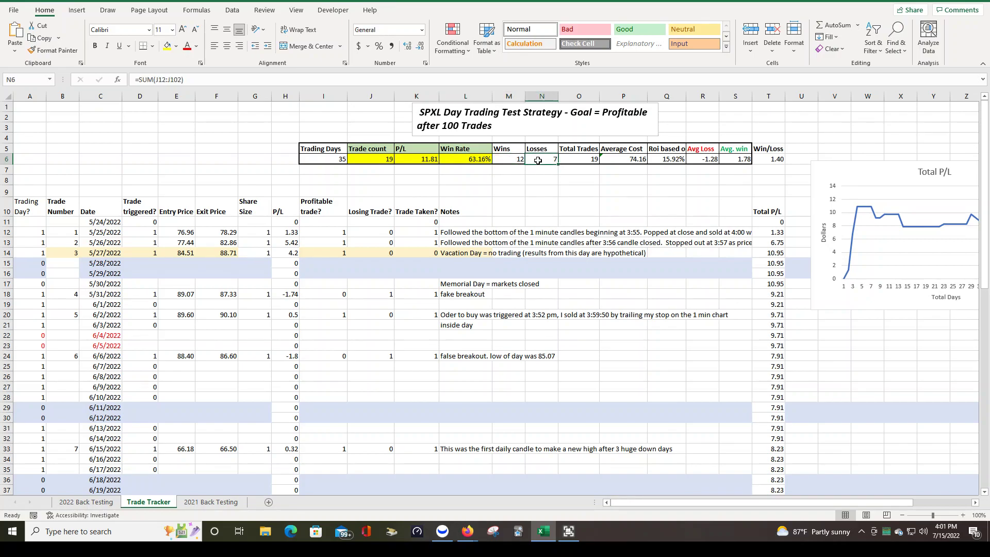
{"action": "left_click", "coordinate": [582, 158]}
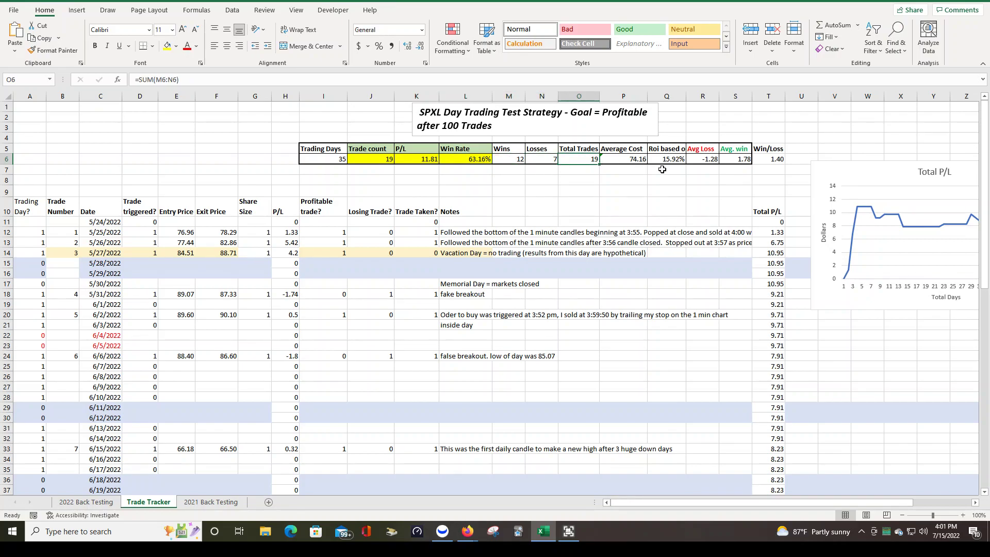
Extend the Average Cost formula in P6 to average the entry prices in E11:E99.
{"action": "left_click", "coordinate": [626, 161]}
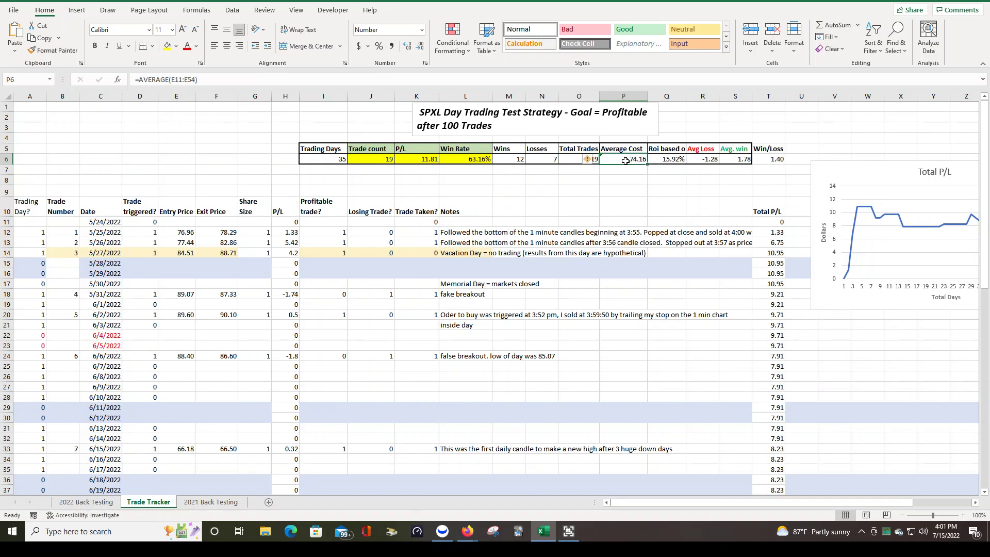
{"action": "left_click", "coordinate": [190, 80]}
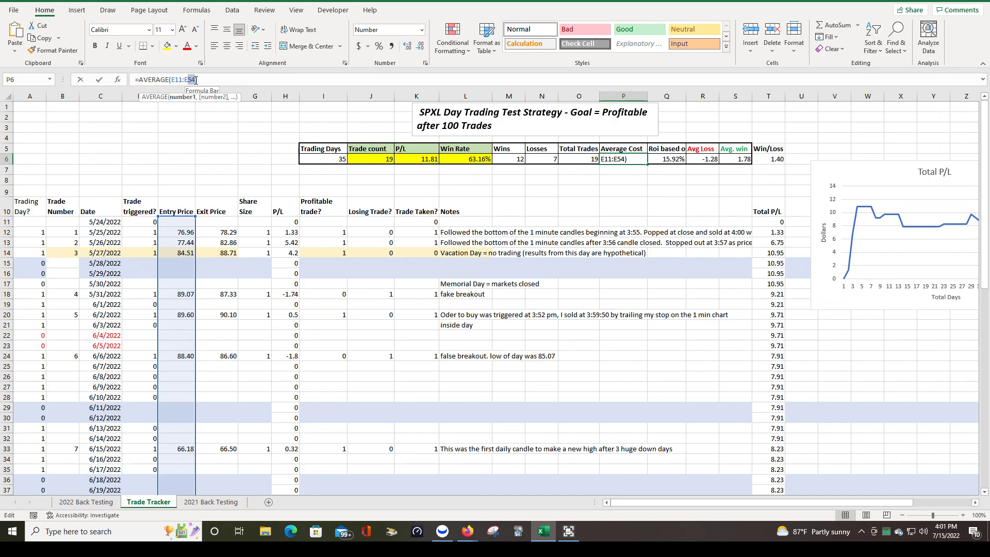
{"action": "left_click", "coordinate": [196, 79]}
{"action": "key", "text": "Return"}
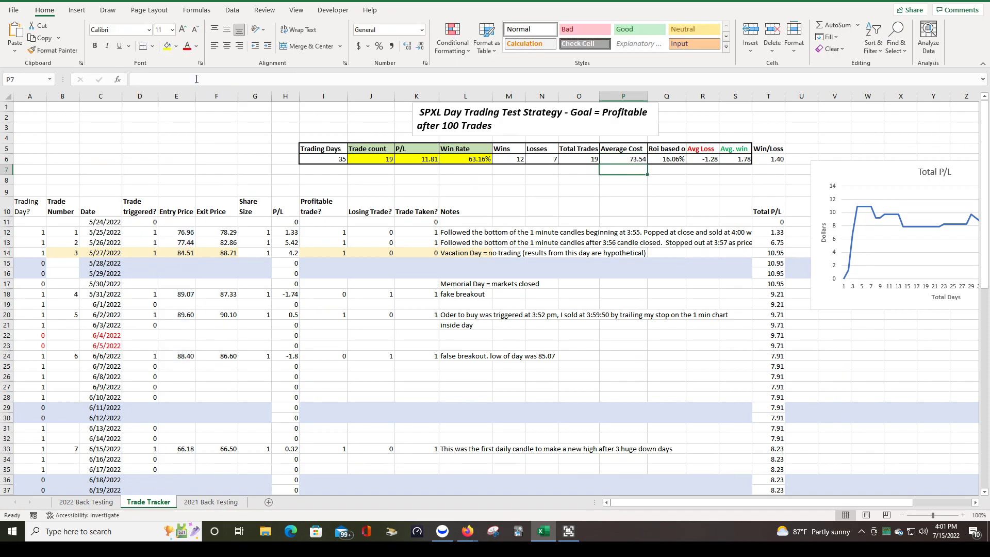
{"action": "left_click", "coordinate": [663, 205]}
{"action": "left_click", "coordinate": [642, 156]}
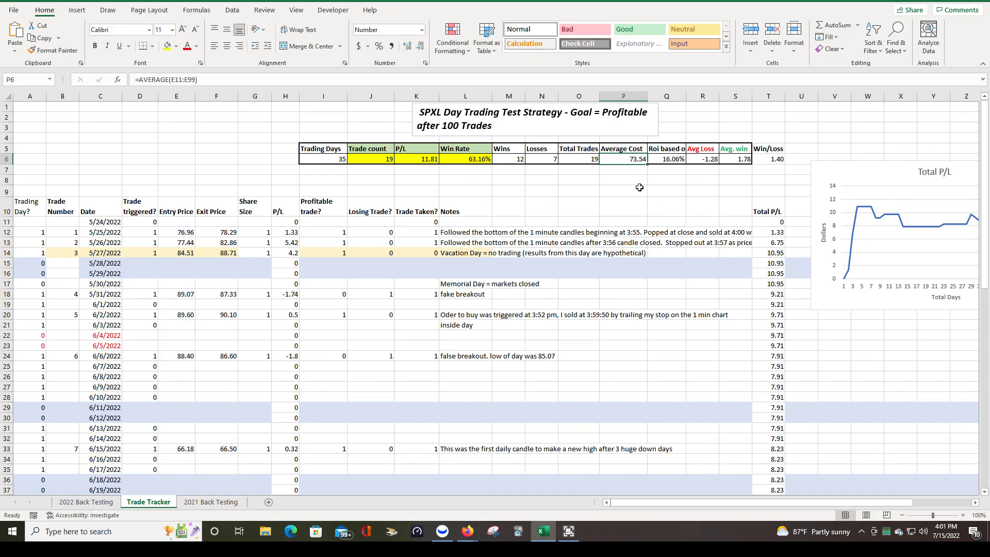
Check the ROI formula in Q6 and open the 2022 Back Testing sheet.
{"action": "left_click", "coordinate": [663, 159]}
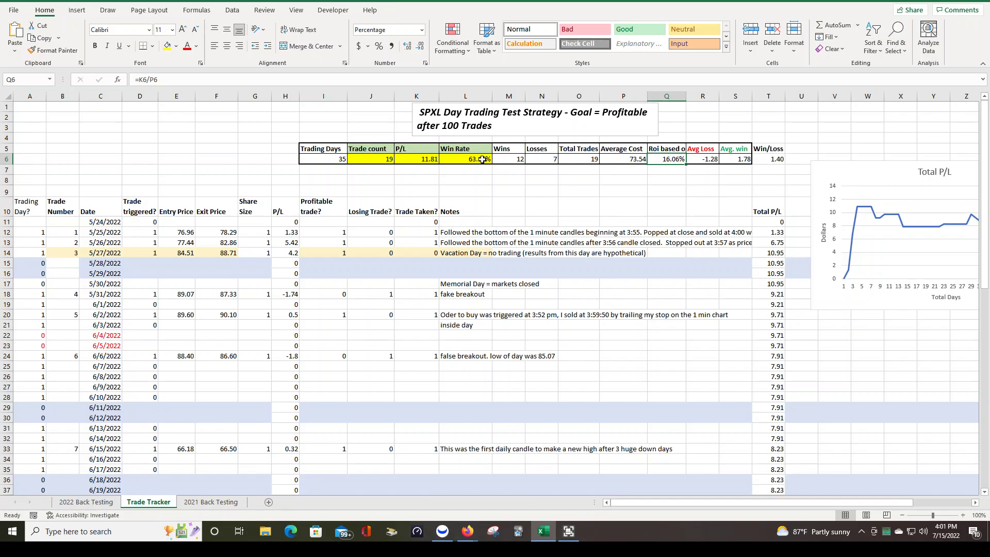
{"action": "left_click", "coordinate": [83, 502]}
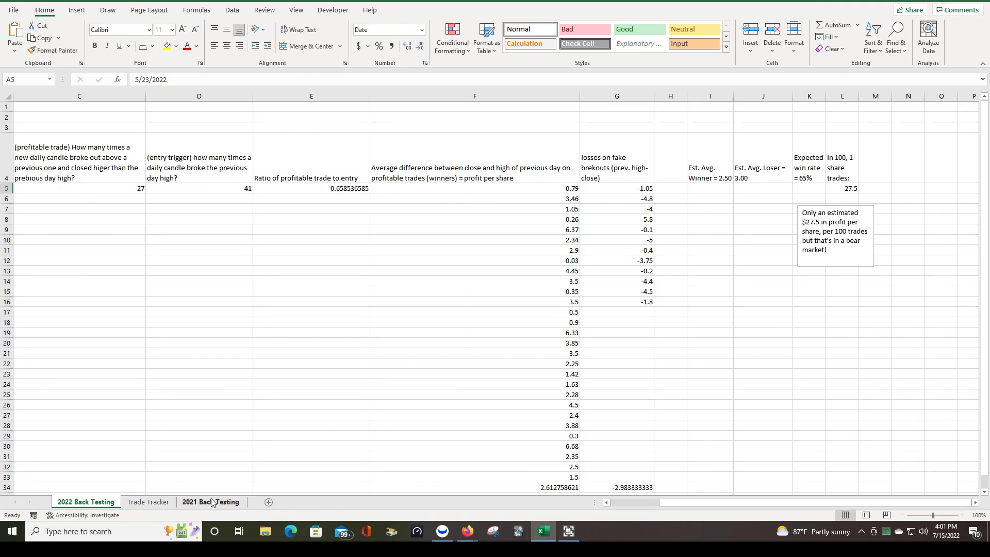
Return to the Trade Tracker sheet and check the Avg Loss formula in R6 and the 7/15/2022 P/L in H63.
{"action": "left_click", "coordinate": [148, 501]}
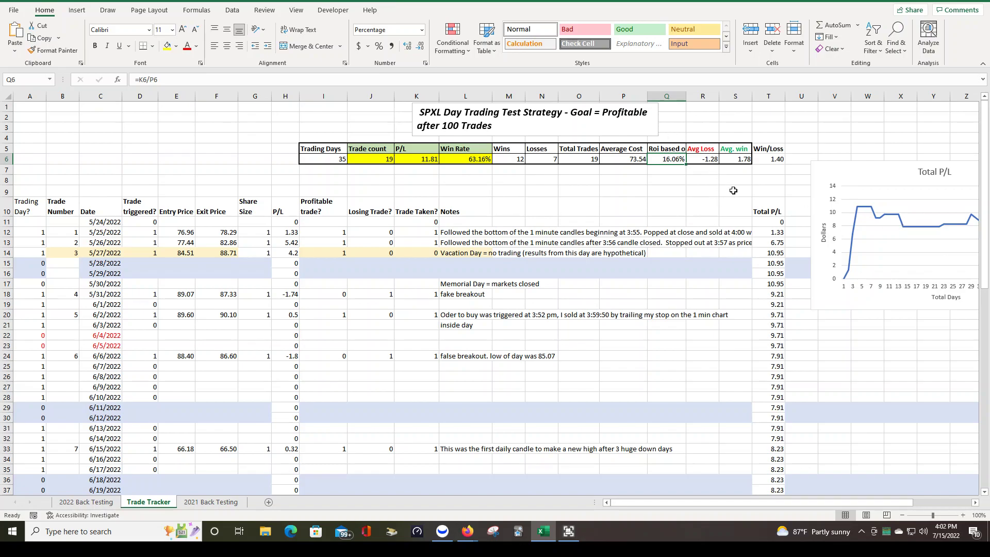
{"action": "left_click", "coordinate": [712, 160]}
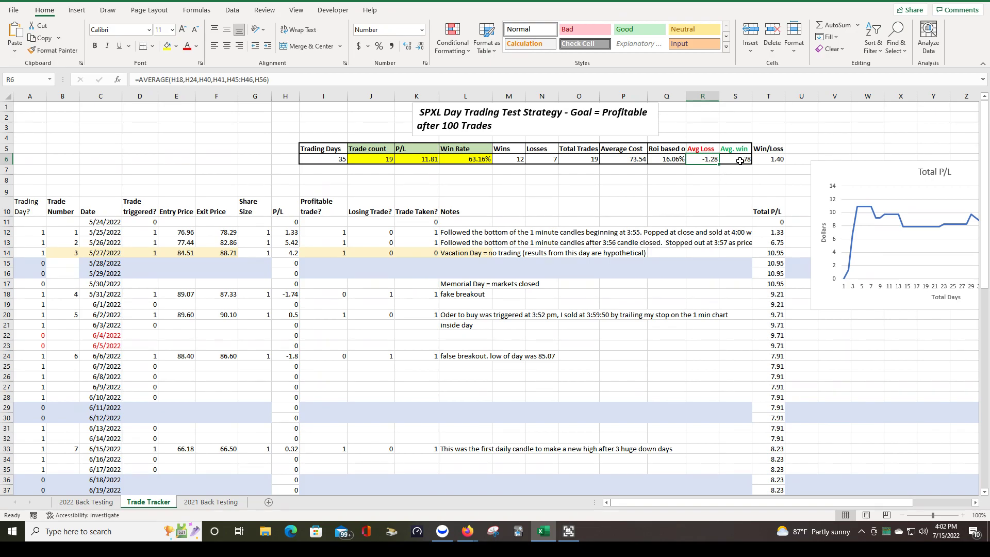
{"action": "left_click_drag", "start_coordinate": [985, 116], "coordinate": [987, 302]}
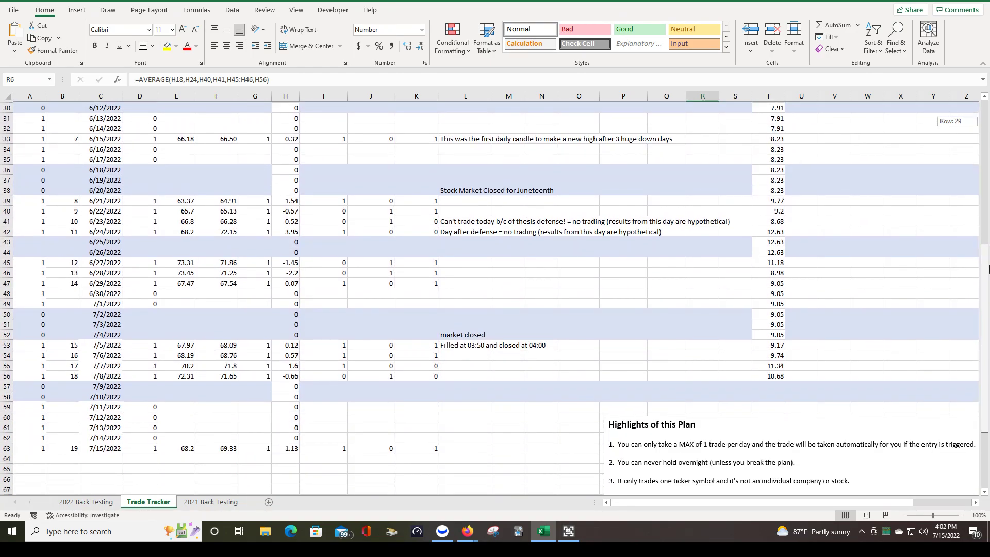
{"action": "left_click", "coordinate": [283, 448]}
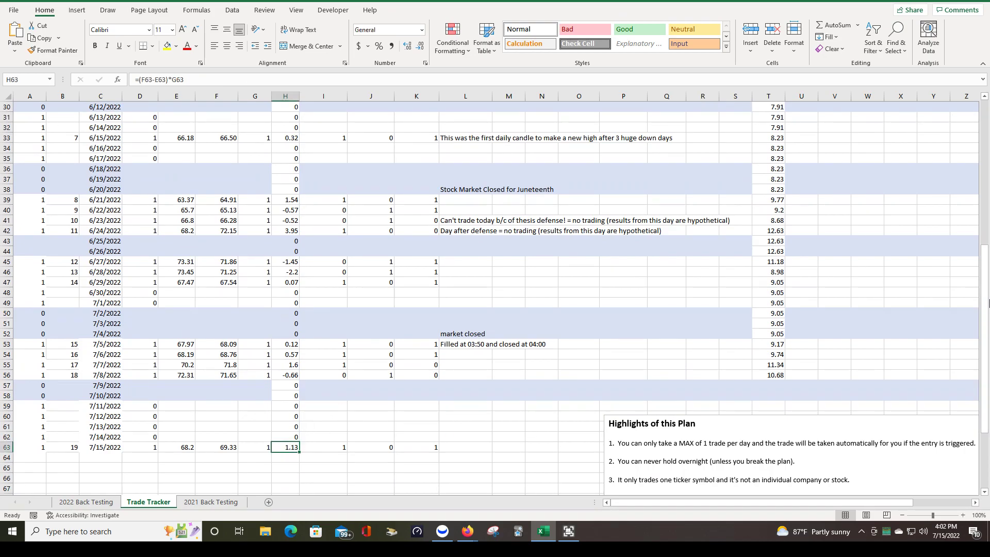
{"action": "left_click_drag", "start_coordinate": [988, 332], "coordinate": [988, 184]}
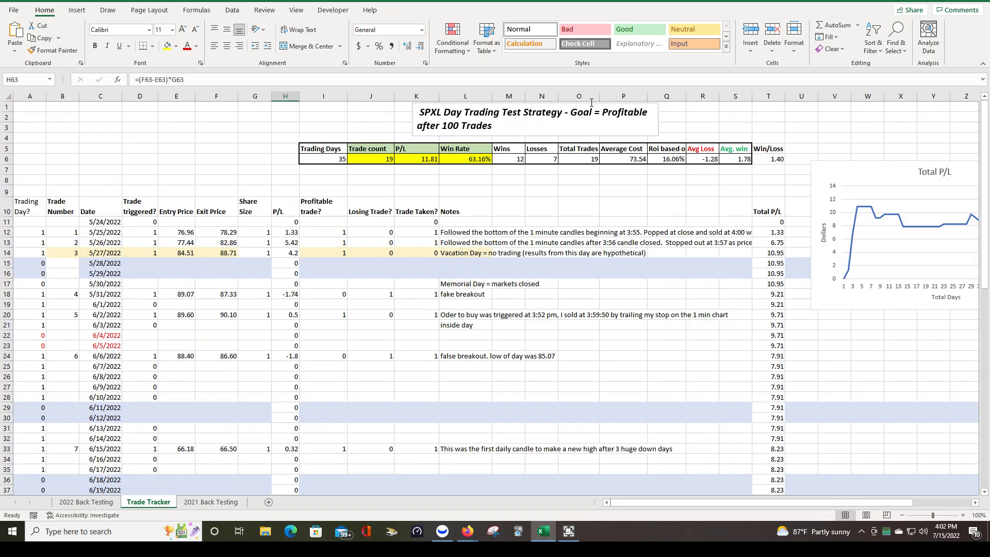
Add the 7/15/2022 P/L cell H63 to the Avg. win AVERAGE formula in S6.
{"action": "left_click", "coordinate": [724, 160]}
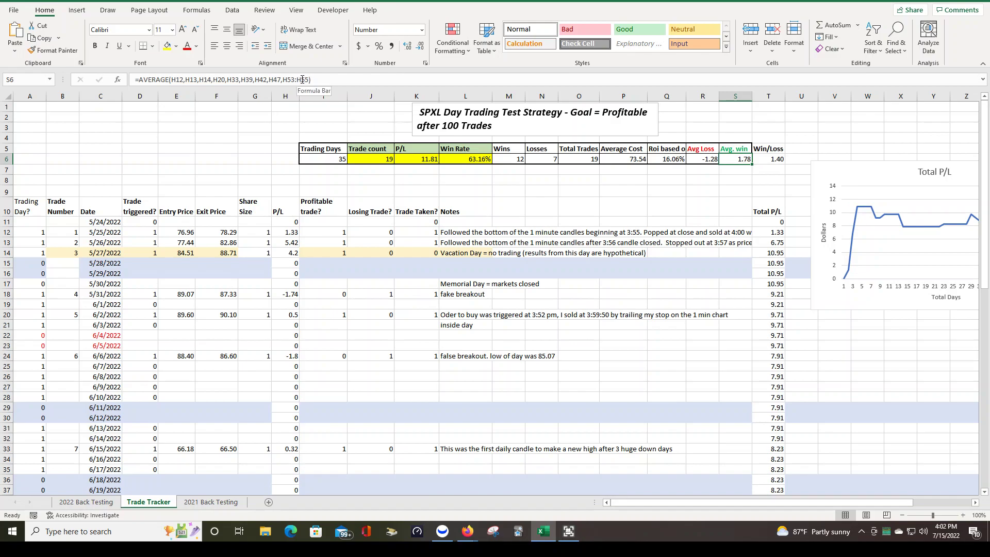
{"action": "left_click", "coordinate": [309, 79]}
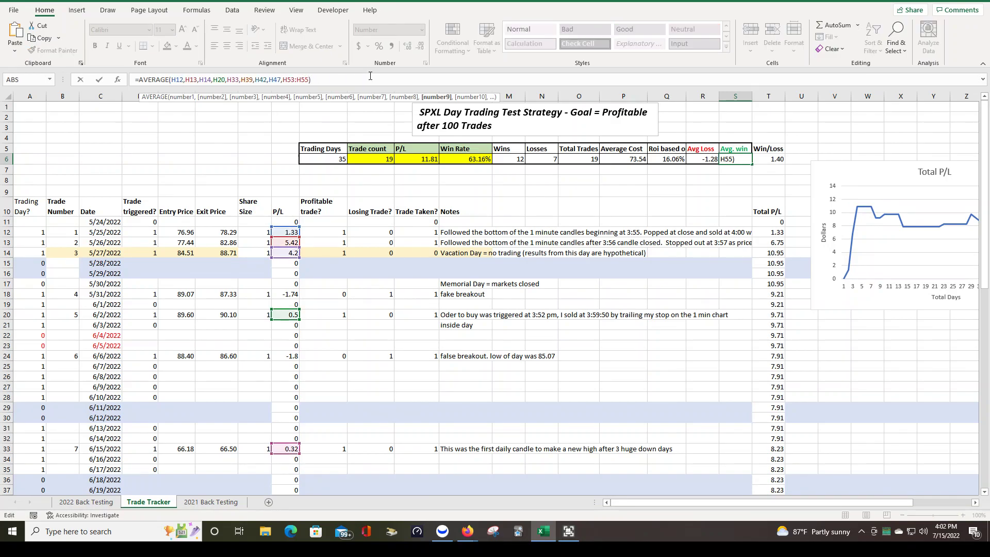
{"action": "type", "text": ", h"}
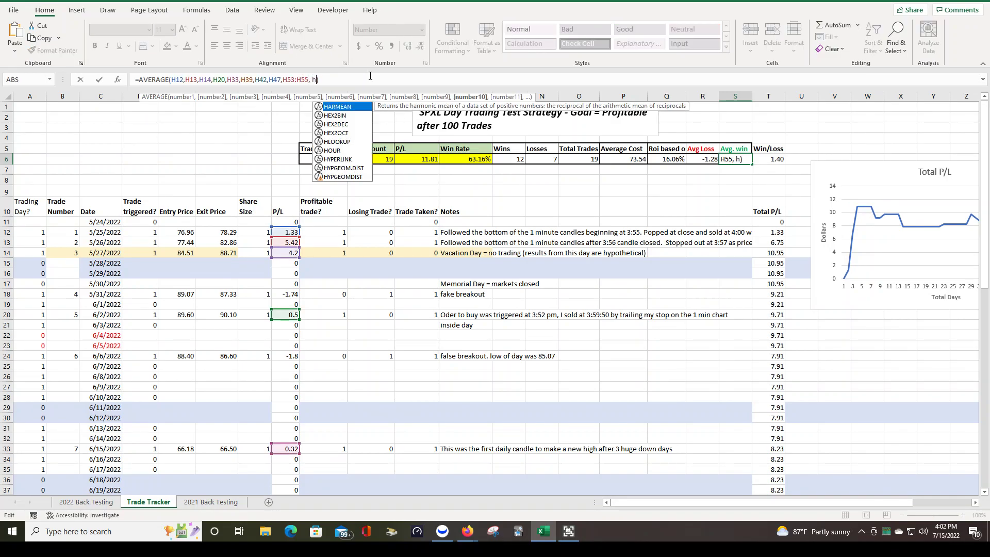
{"action": "key", "text": "BackSpace"}
{"action": "key", "text": "BackSpace"}
{"action": "type", "text": "h58"}
{"action": "key", "text": "Return"}
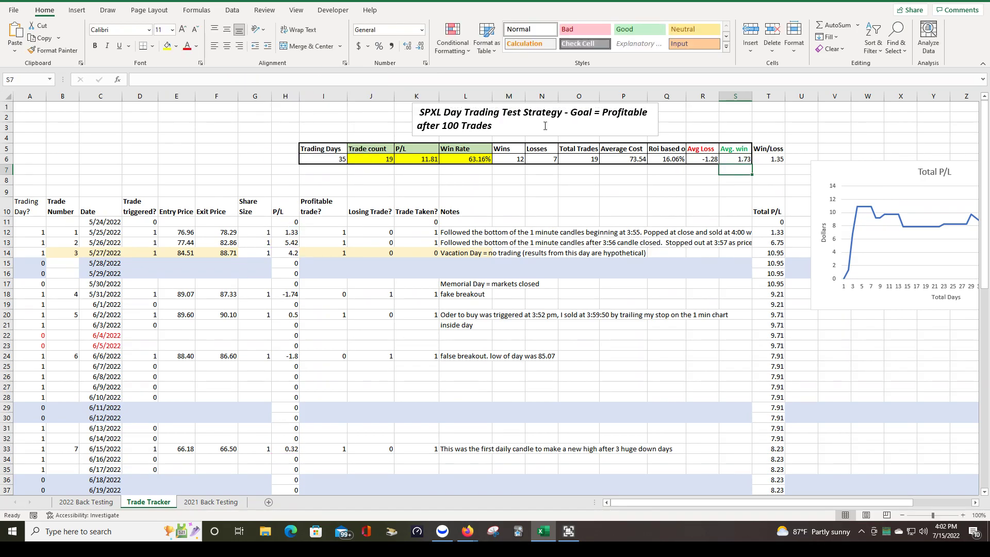
Review the average win in S6 and the Win/Loss ratio formula in T6.
{"action": "left_click", "coordinate": [756, 179]}
{"action": "left_click", "coordinate": [742, 160]}
{"action": "left_click", "coordinate": [768, 159]}
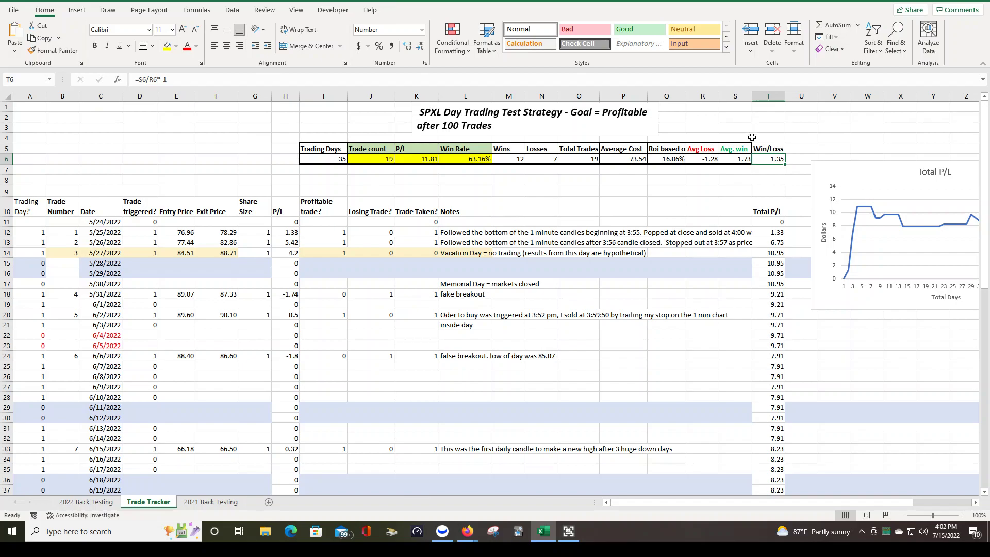
{"action": "left_click", "coordinate": [805, 146]}
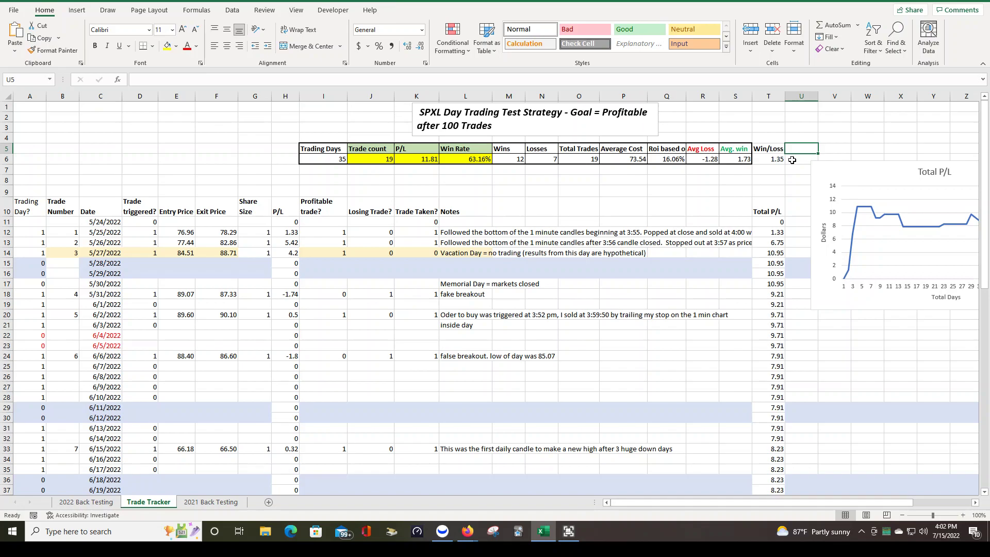
Examine the Total P/L chart alongside the summary row.
{"action": "left_click_drag", "start_coordinate": [696, 503], "coordinate": [732, 505]}
{"action": "left_click", "coordinate": [840, 166]}
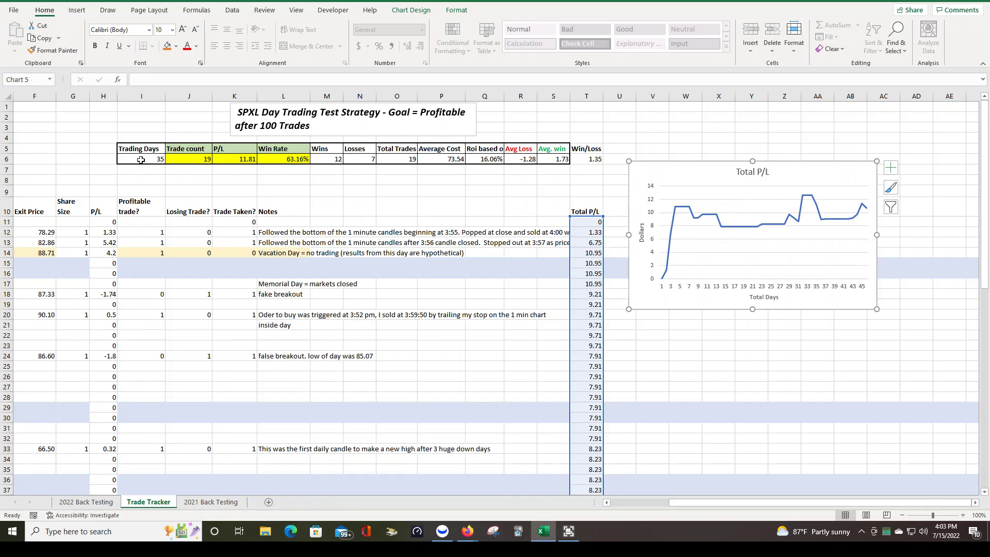
{"action": "left_click_drag", "start_coordinate": [713, 505], "coordinate": [655, 506]}
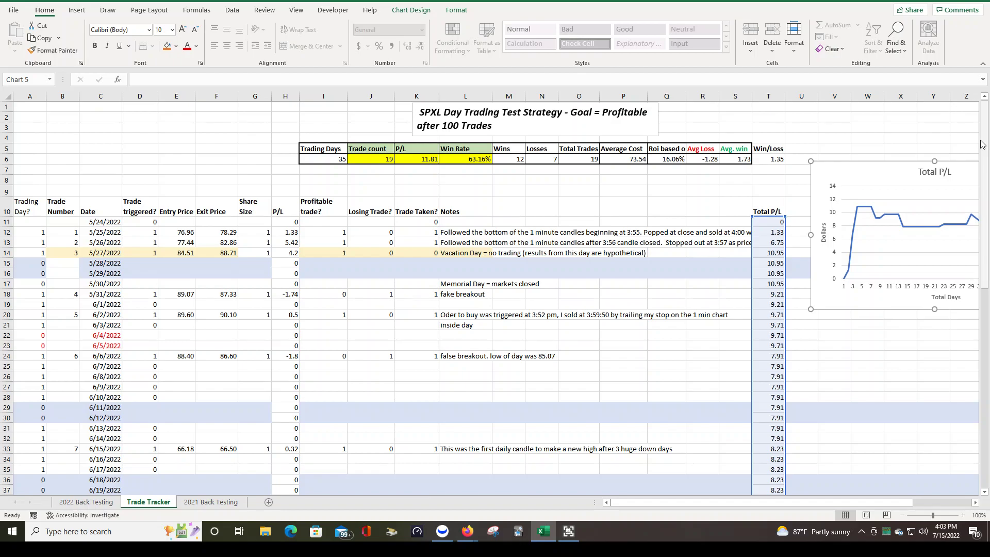
Switch to Firefox to view the New SPXL Day Trading Plan BETA post on the Patreon page, and return to the workbook.
{"action": "mouse_move", "coordinate": [467, 531]}
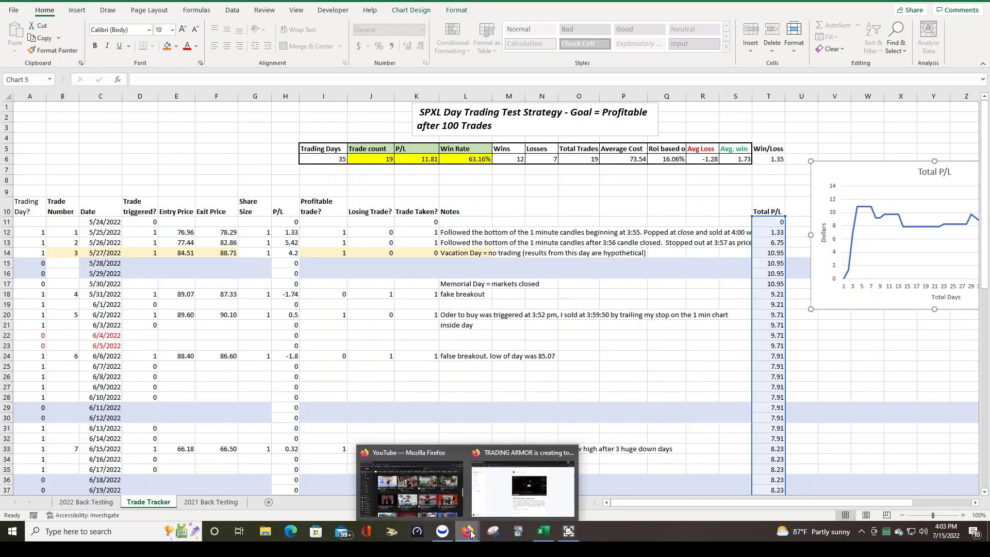
{"action": "left_click", "coordinate": [496, 487]}
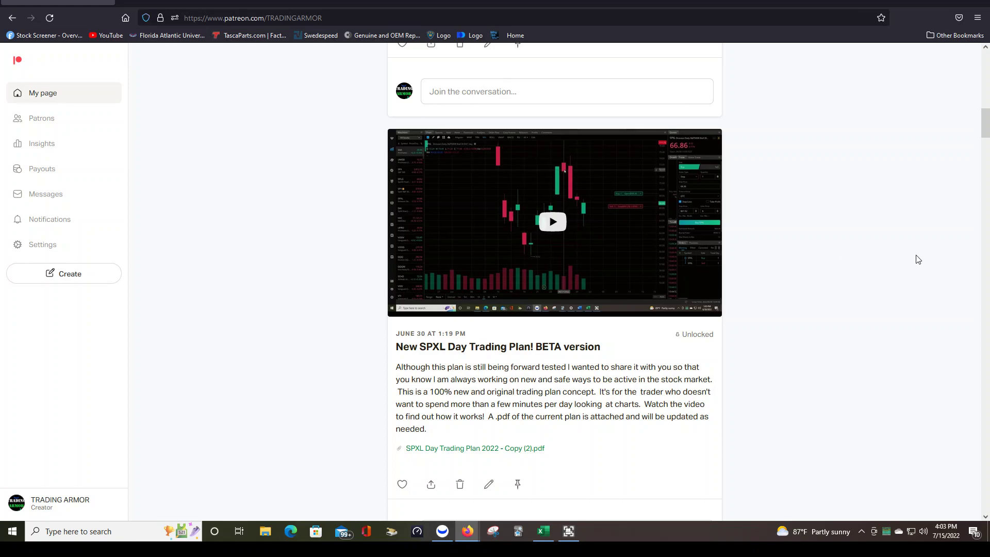
{"action": "left_click", "coordinate": [930, 3]}
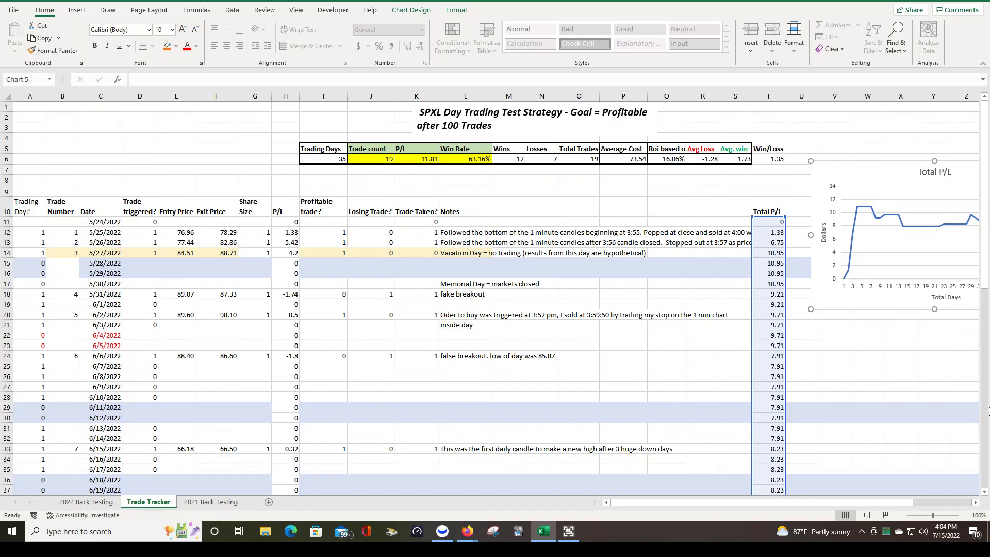
{"action": "left_click", "coordinate": [569, 531]}
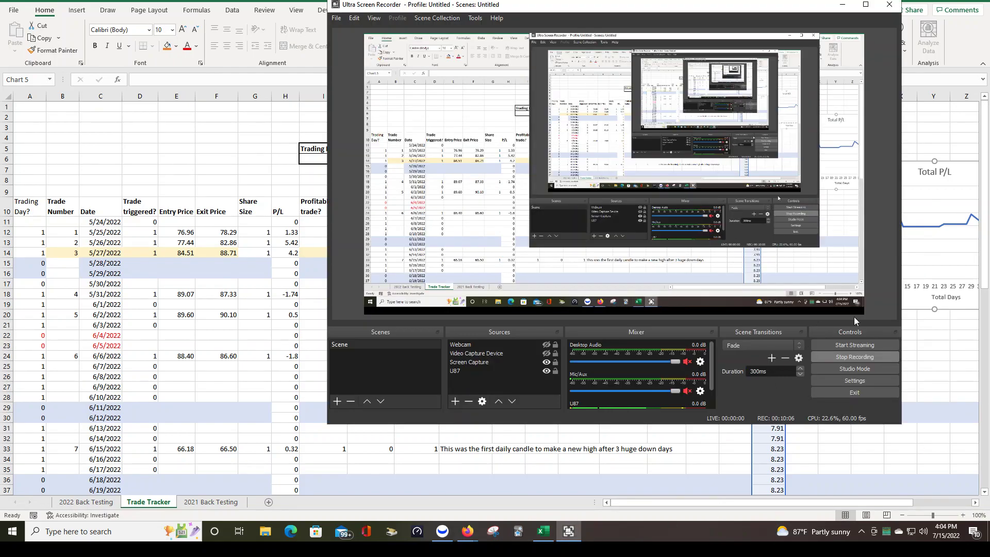